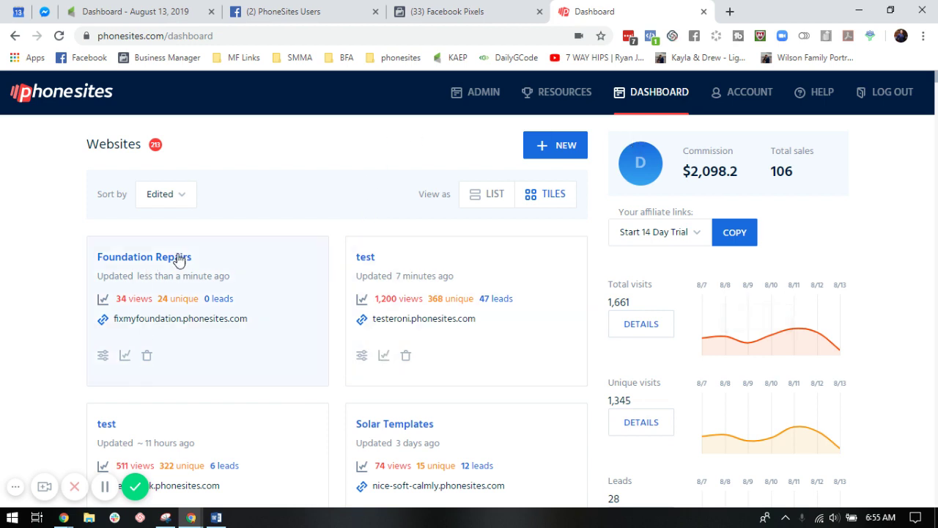
Open the Foundation Repairs site's Config tab and scroll to its empty Custom Code field
click(154, 258)
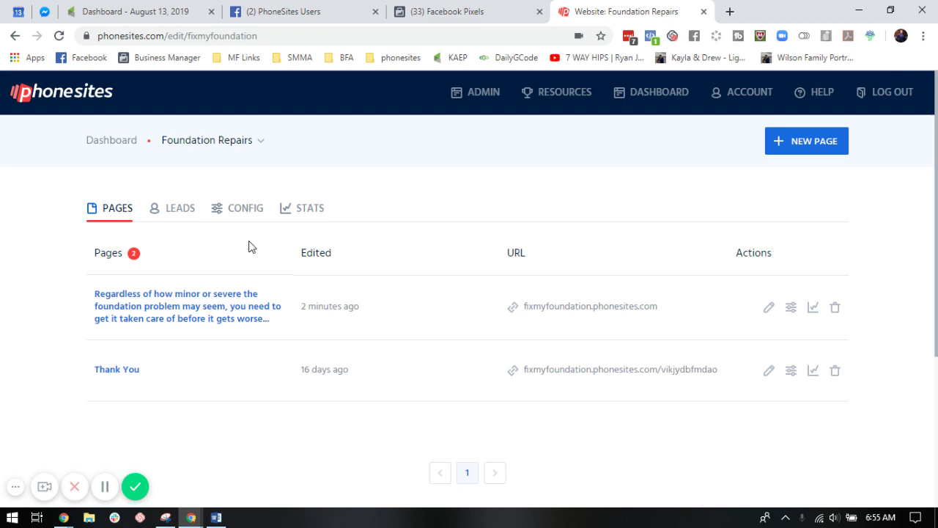
click(246, 212)
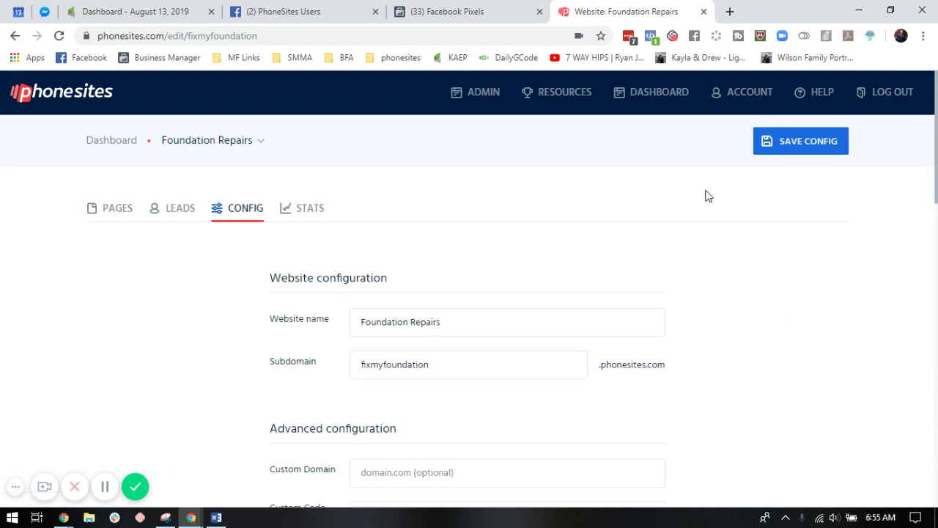
scroll(756, 237, down, 2)
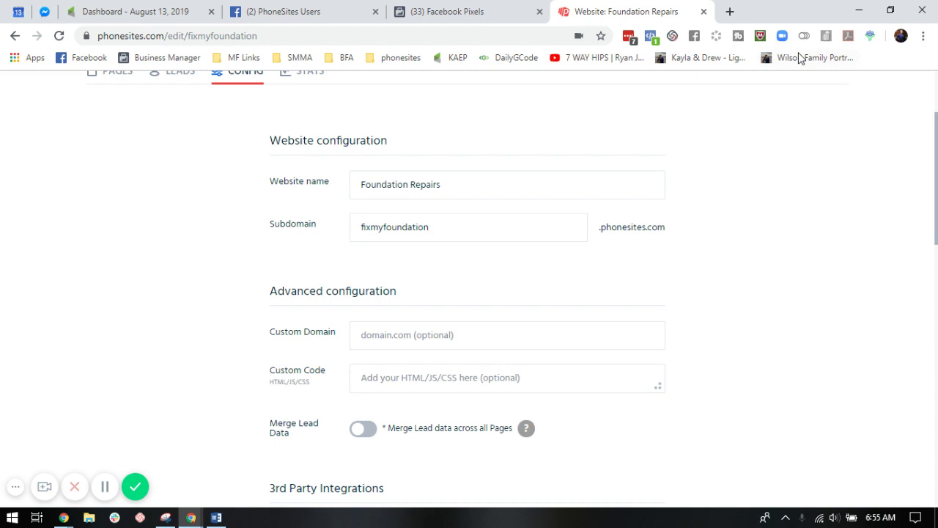
Switch to Facebook Events Manager and look through its navigation tools menu
click(460, 13)
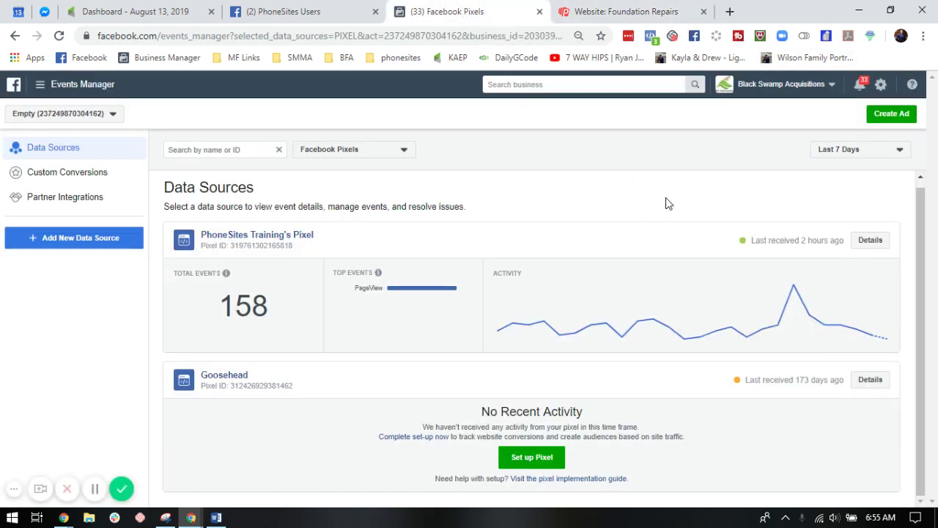
click(41, 85)
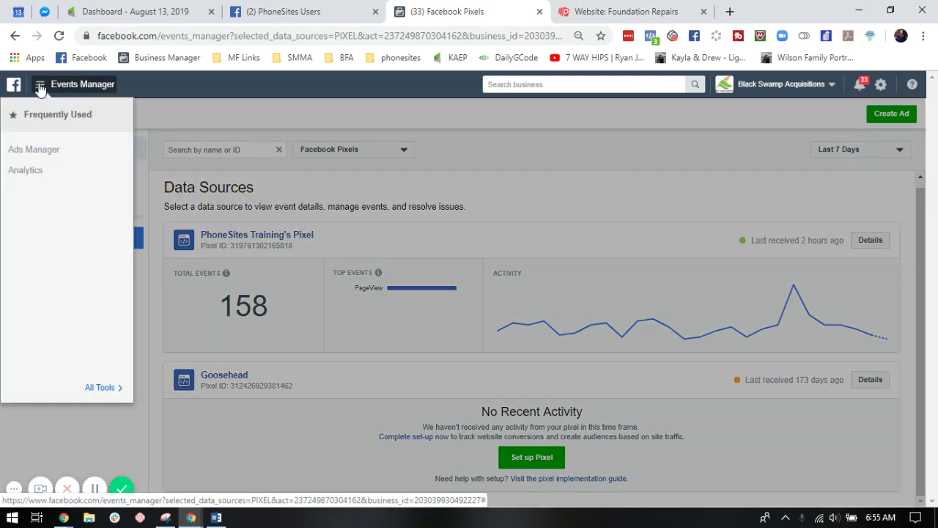
click(100, 387)
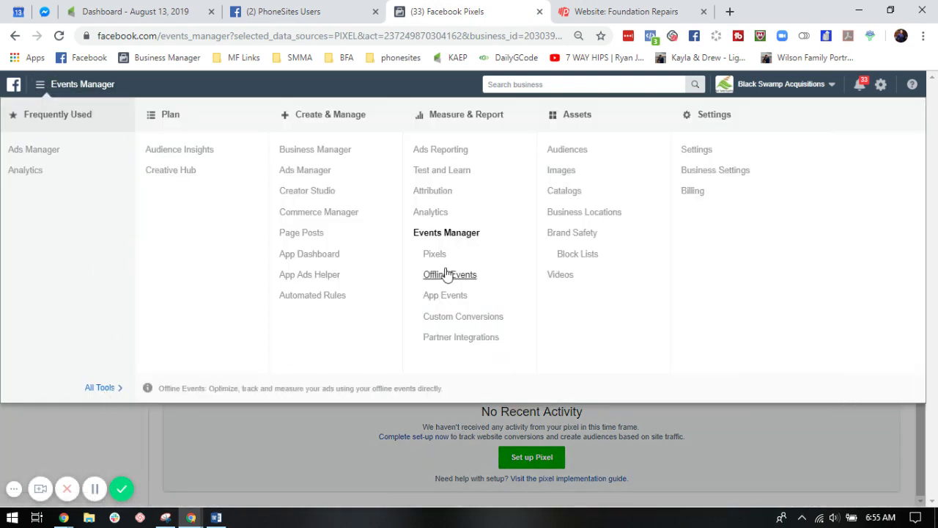
click(257, 436)
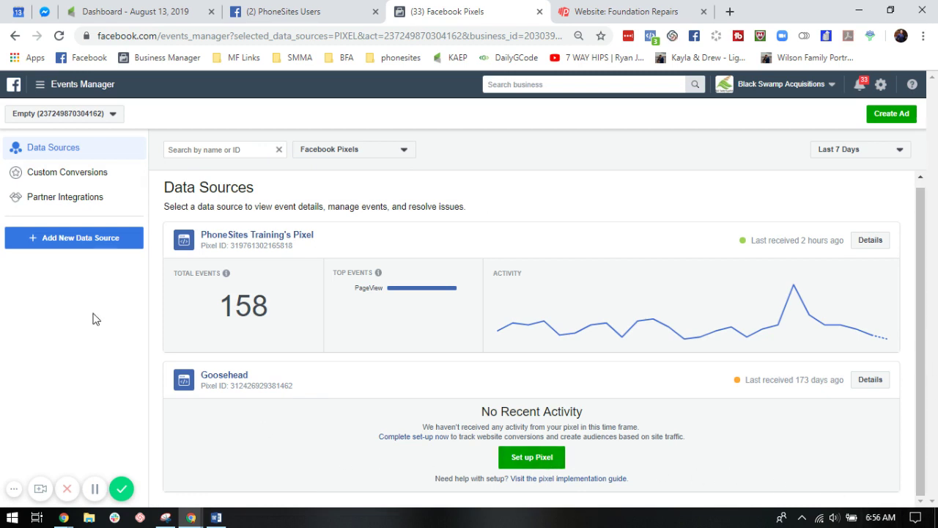
Add a new Facebook Pixel data source named 'Foundation', fixing the spelling, and create it
click(109, 246)
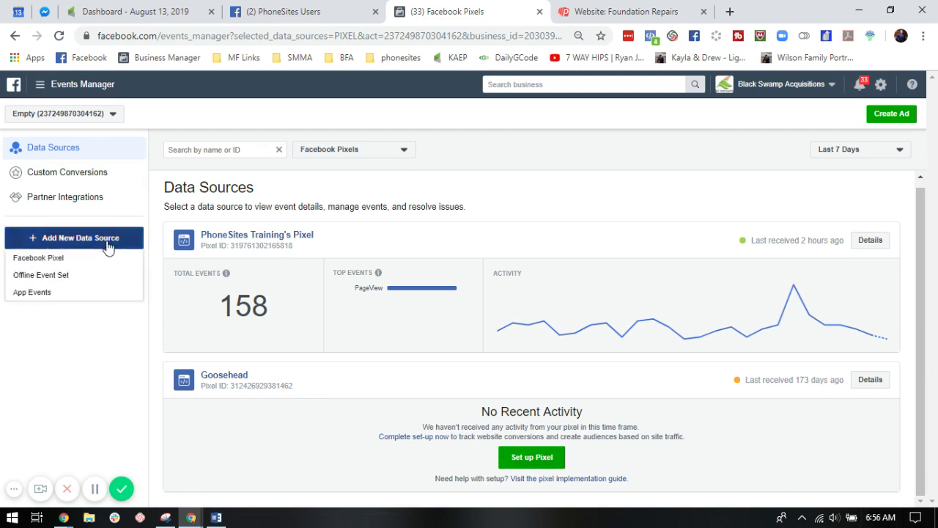
click(45, 258)
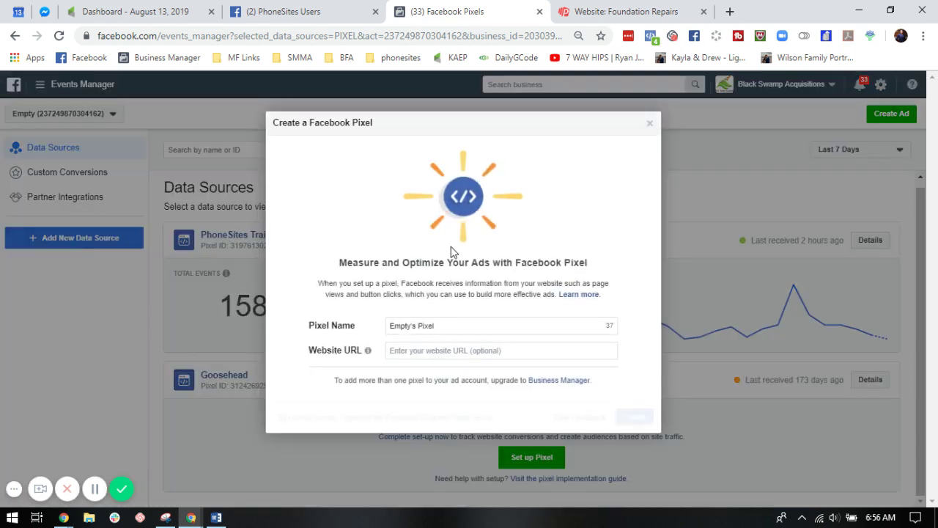
click(454, 320)
text(Foundartion)
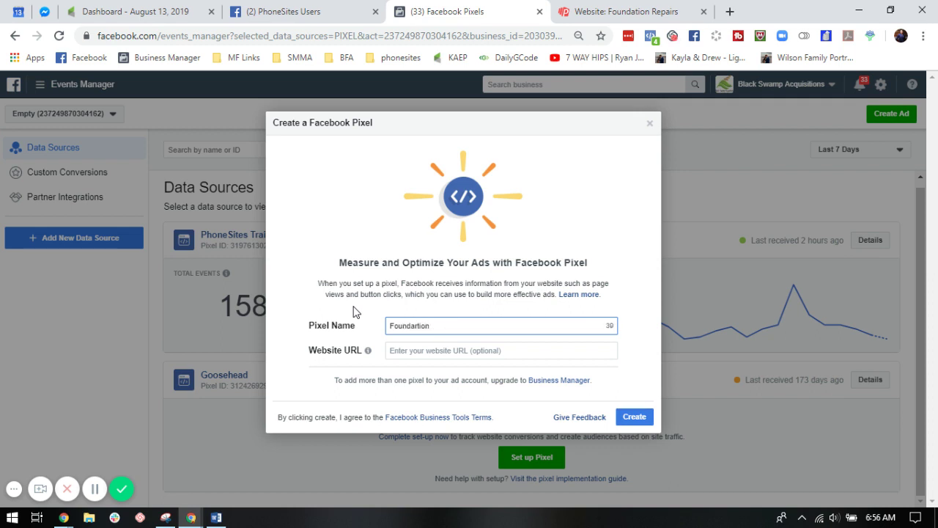
right_click(403, 322)
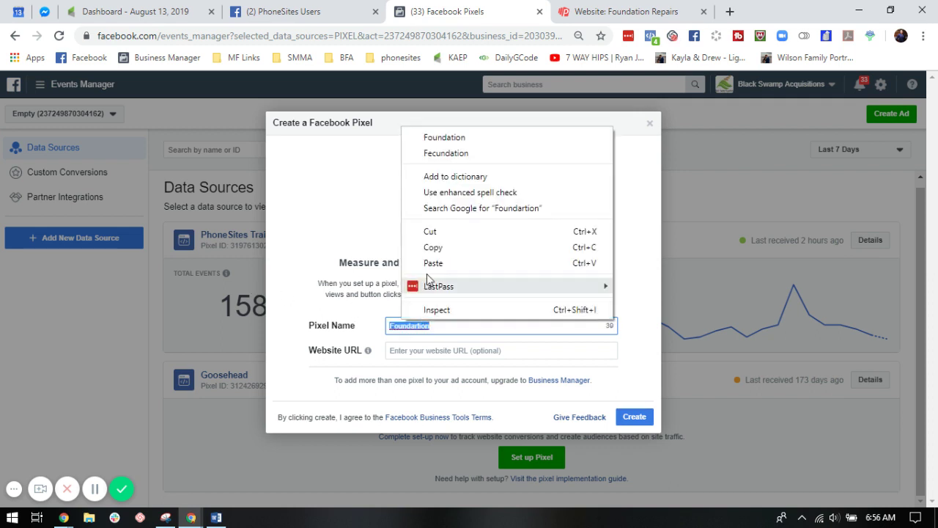
click(445, 138)
click(634, 416)
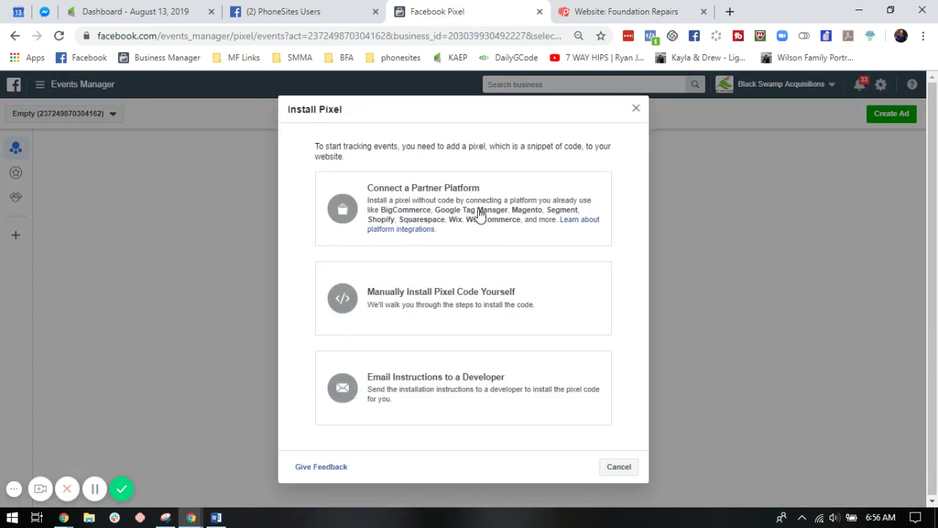
Choose manual installation and copy the Foundation pixel's base code from step 2
click(468, 308)
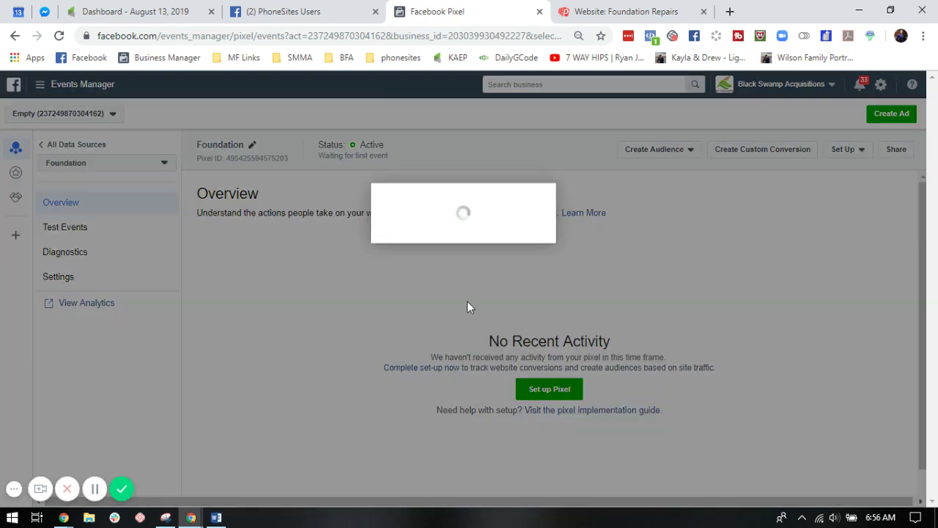
scroll(484, 203, down, 4)
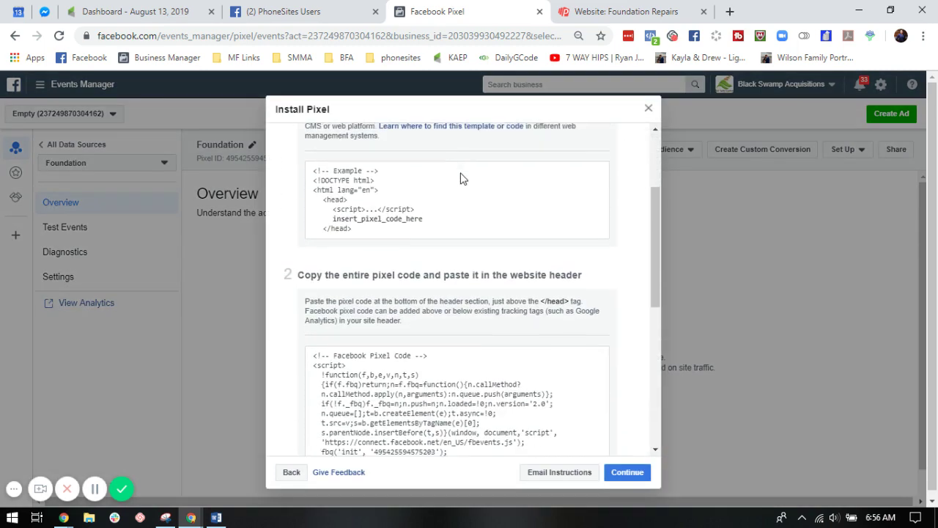
scroll(429, 231, down, 2)
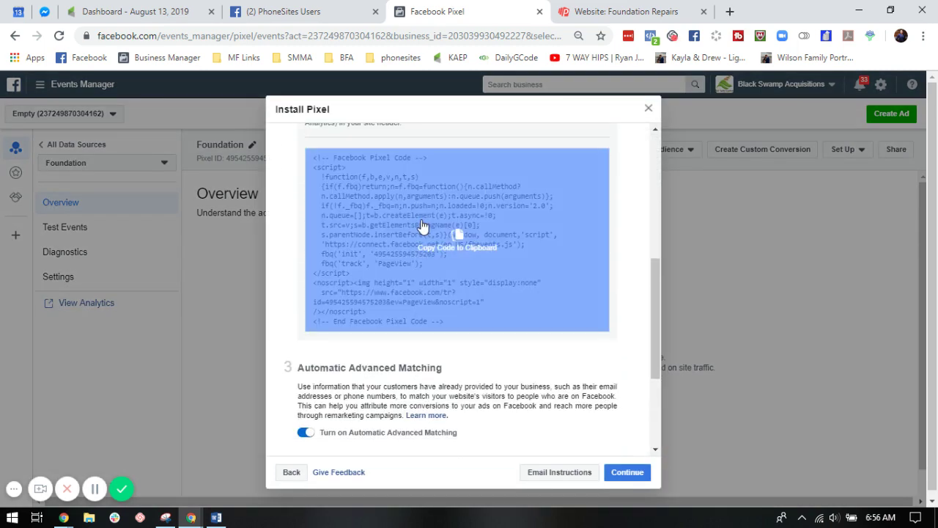
click(423, 226)
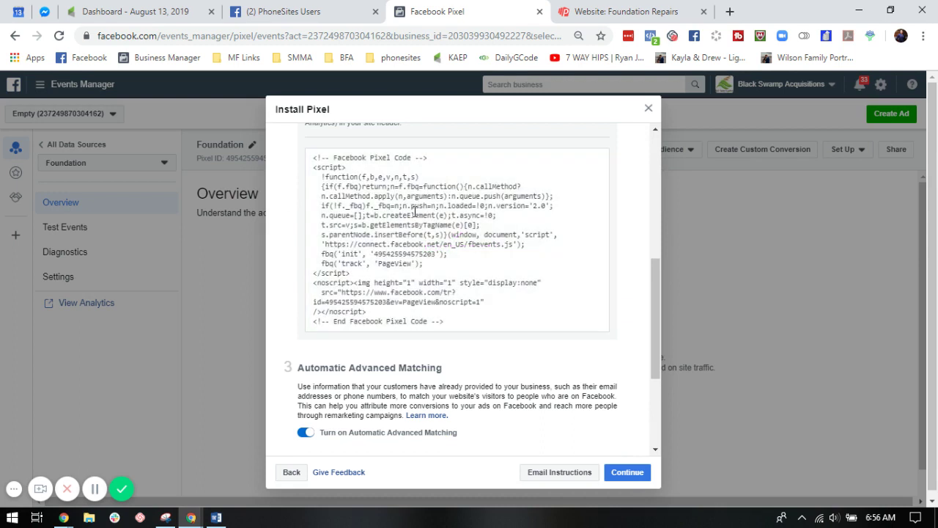
Paste the Foundation pixel code into the Foundation Repairs Custom Code field
click(618, 10)
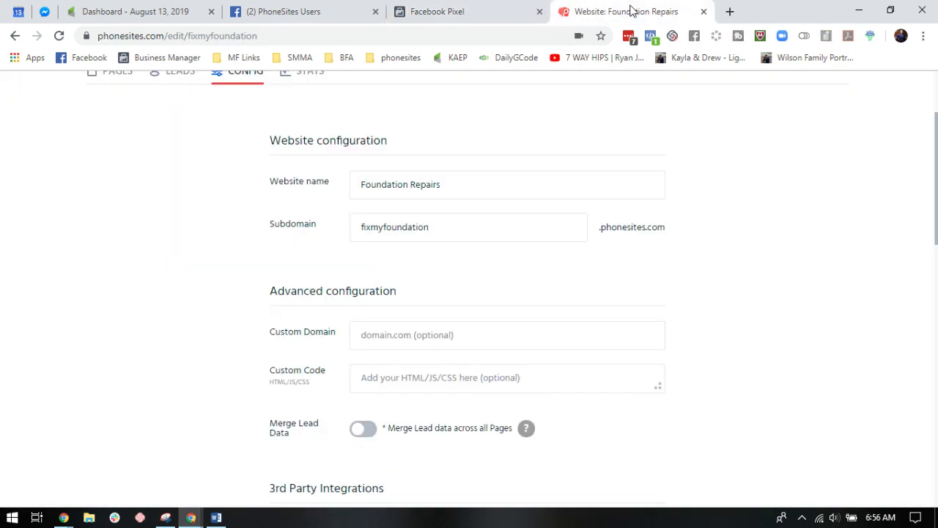
scroll(549, 381, up, 2)
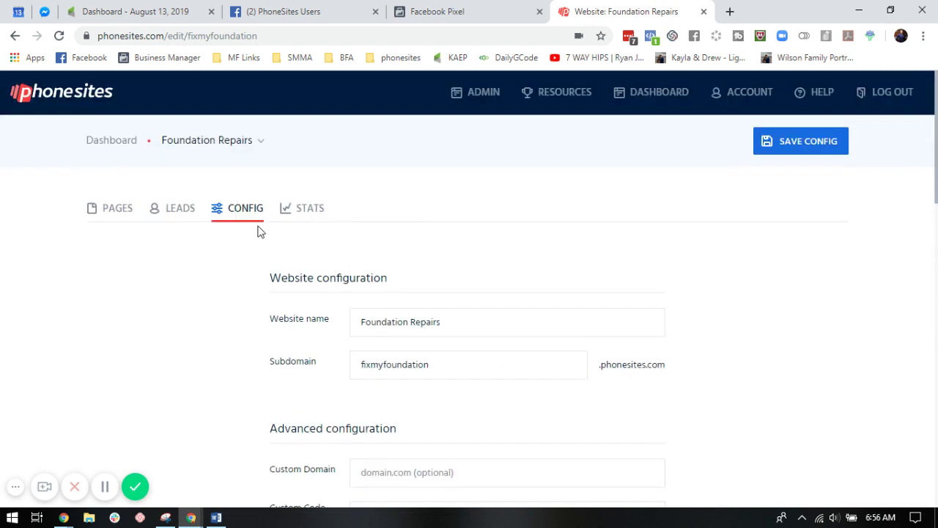
scroll(249, 221, down, 2)
click(381, 379)
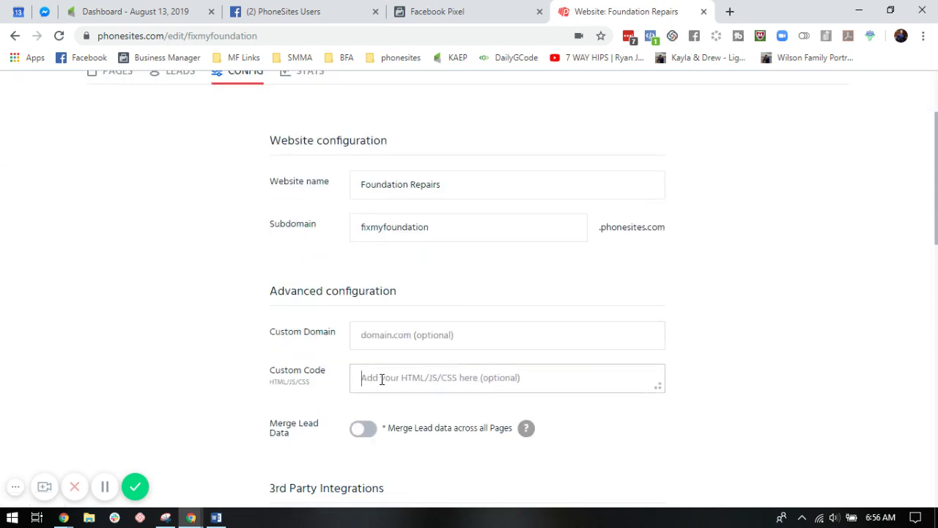
key(ctrl+v)
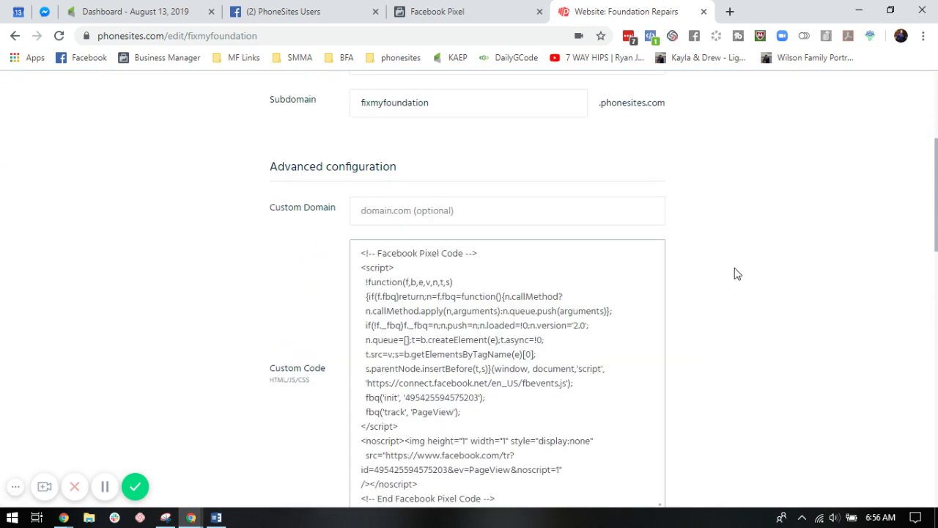
Save the site configuration and return to the funnel's Pages list
scroll(737, 272, down, 3)
scroll(742, 274, up, 5)
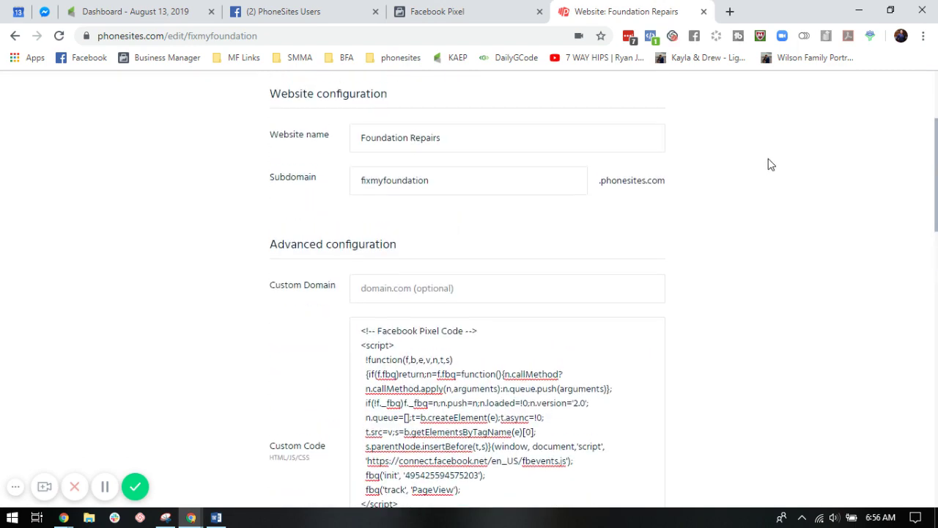
click(793, 102)
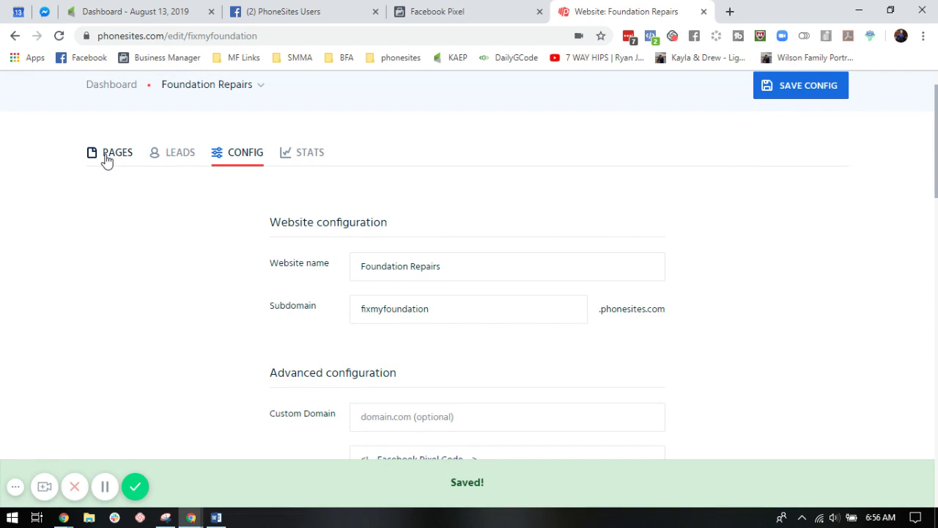
click(106, 157)
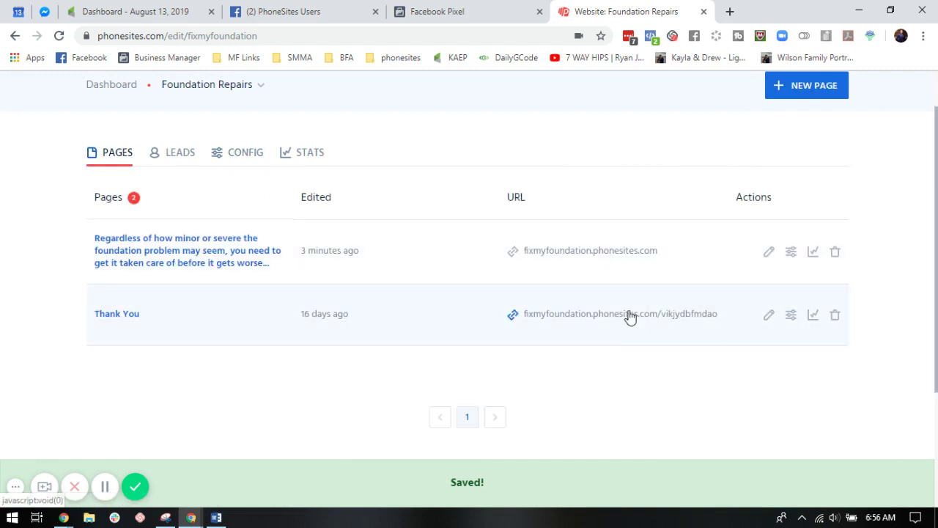
Copy the funnel homepage URL into the pixel's Send Test Traffic field
click(597, 252)
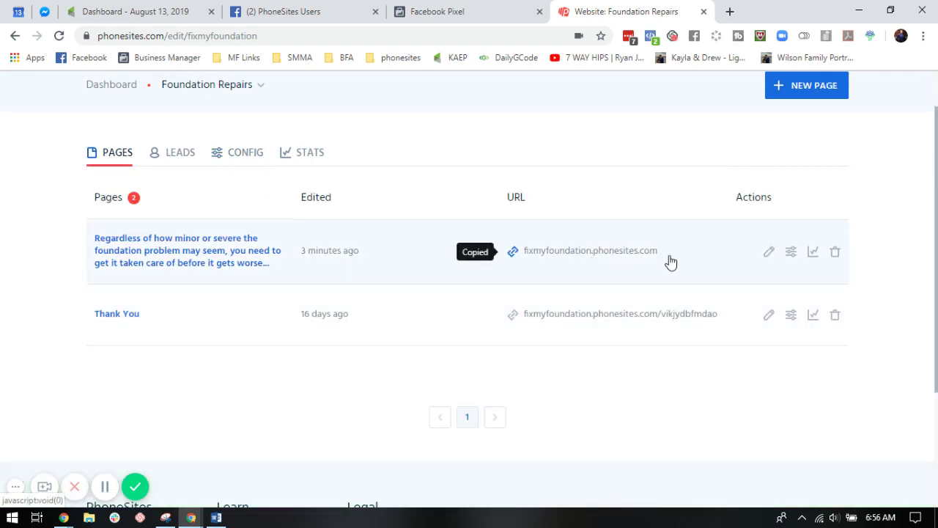
click(458, 11)
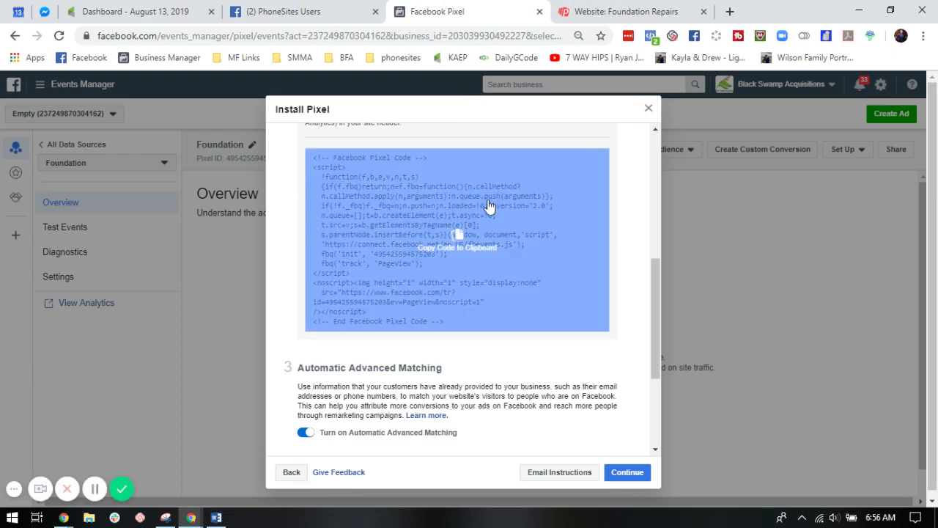
scroll(509, 219, down, 3)
scroll(510, 218, down, 2)
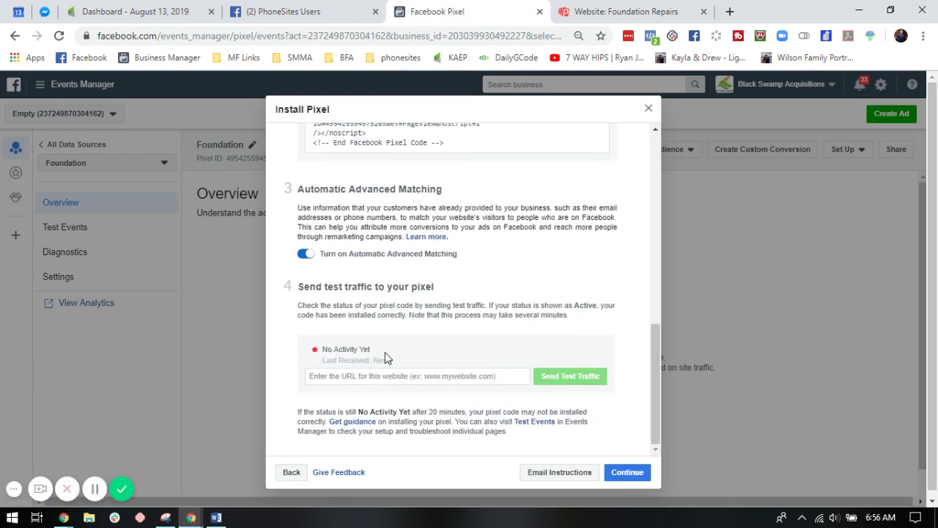
click(429, 369)
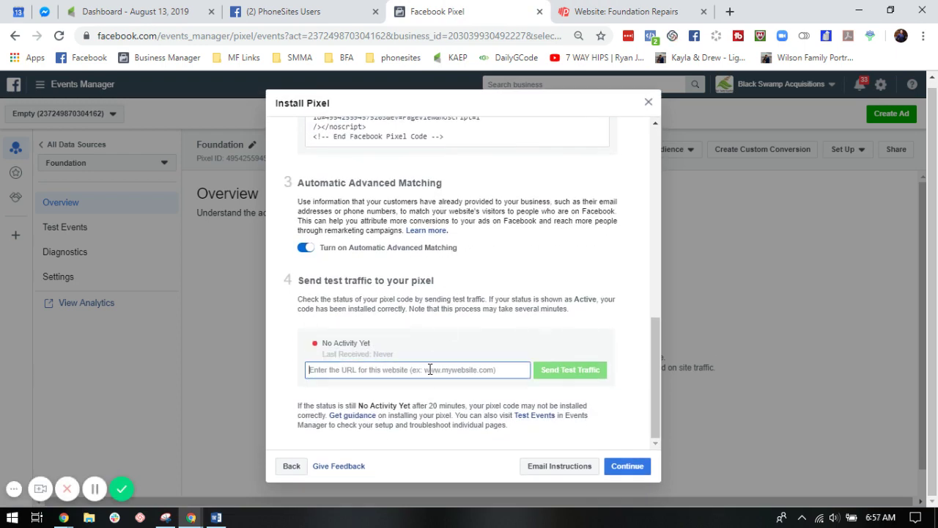
key(ctrl+v)
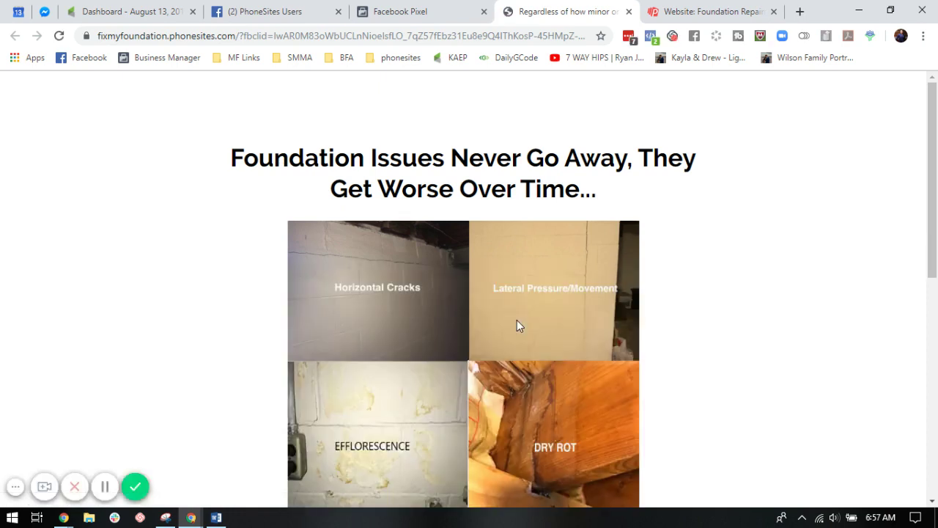
Continue past the install dialog and dismiss event setup, leaving the pixel Active
click(435, 10)
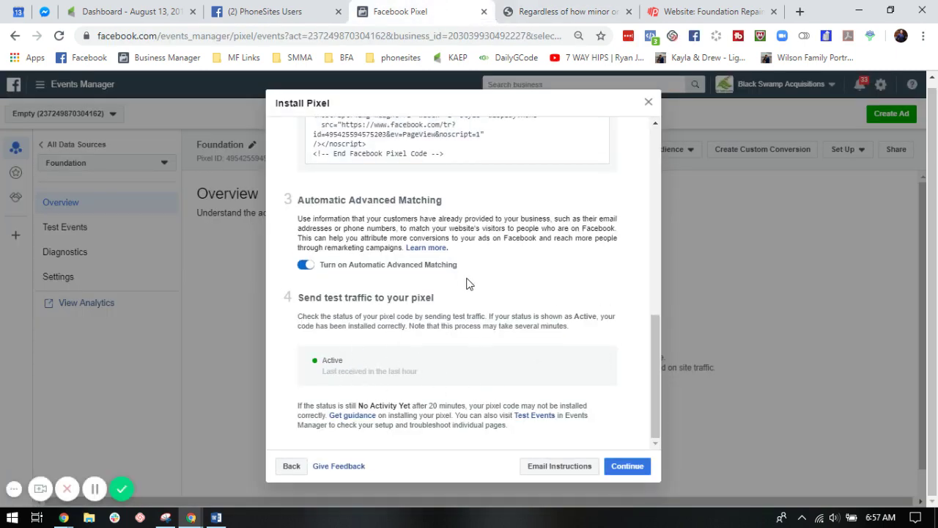
click(629, 468)
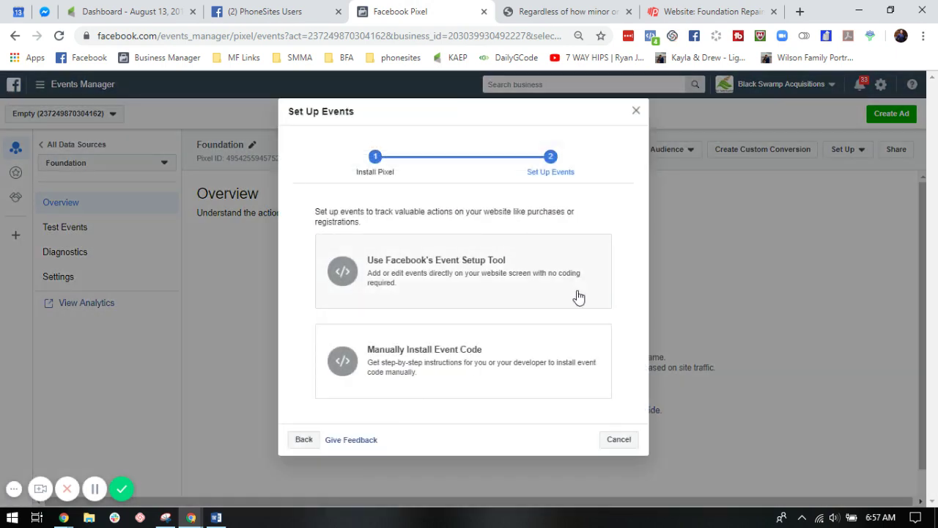
click(621, 447)
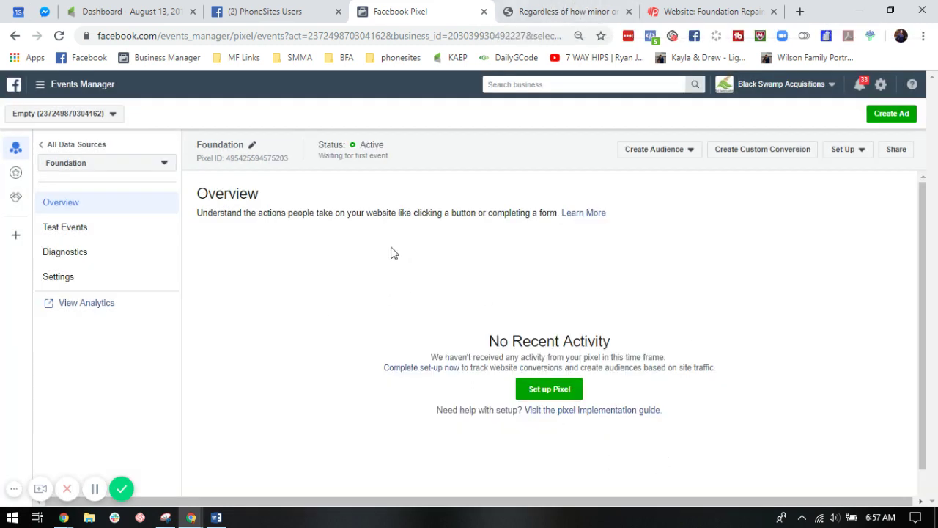
Open the Foundation Repairs Thank You page's settings and scroll to Custom Code
click(685, 12)
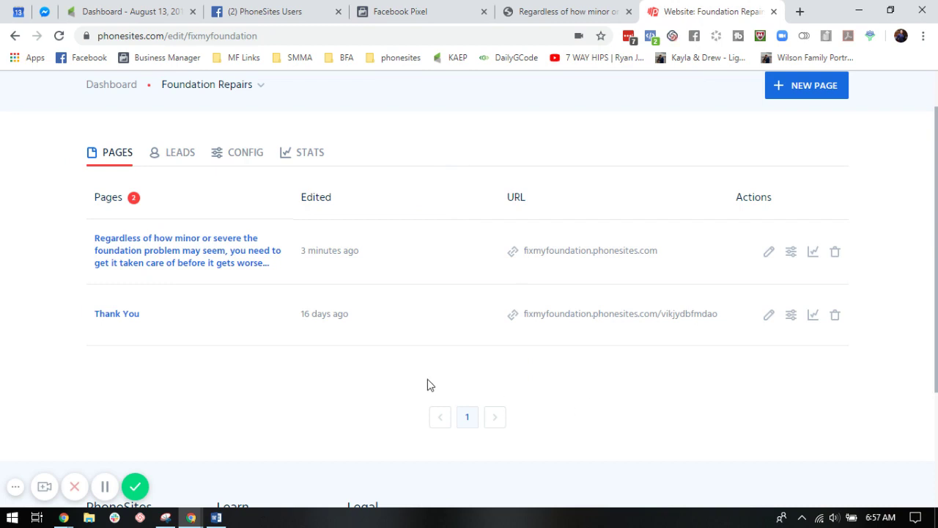
click(117, 313)
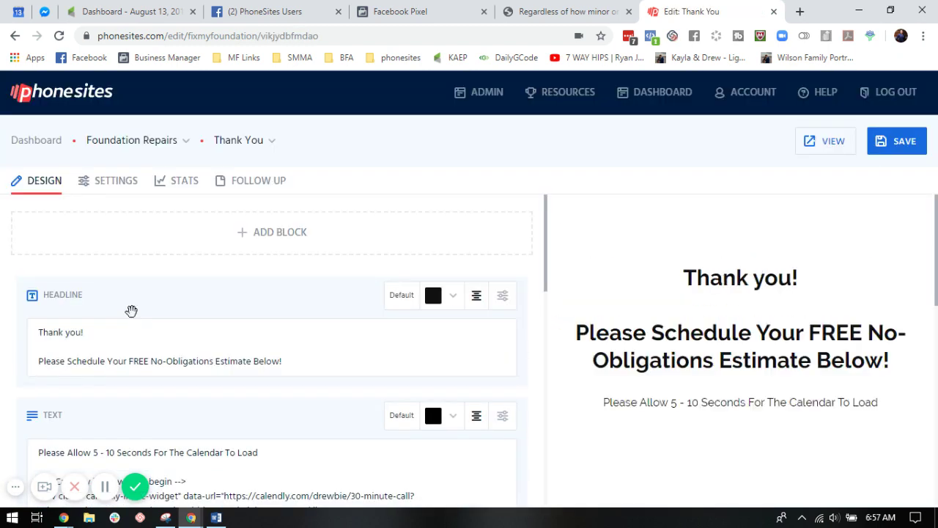
click(125, 184)
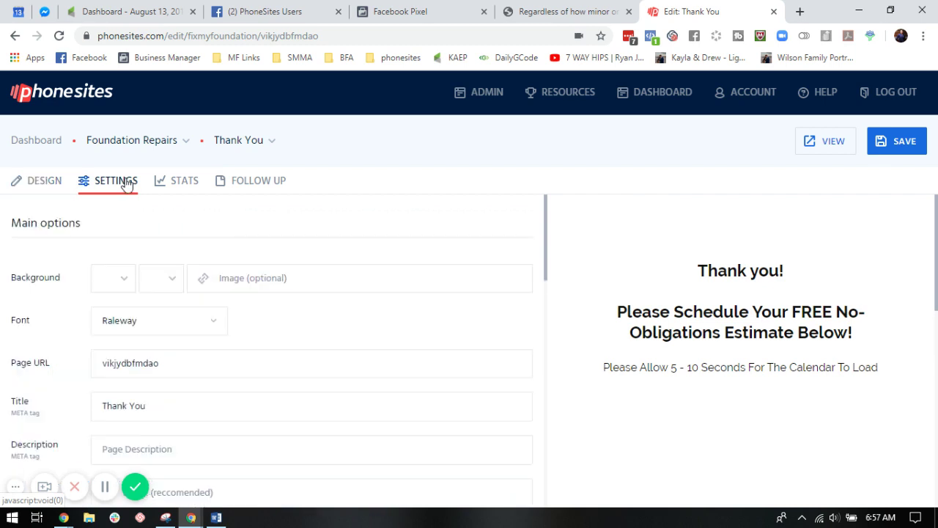
scroll(356, 330, down, 8)
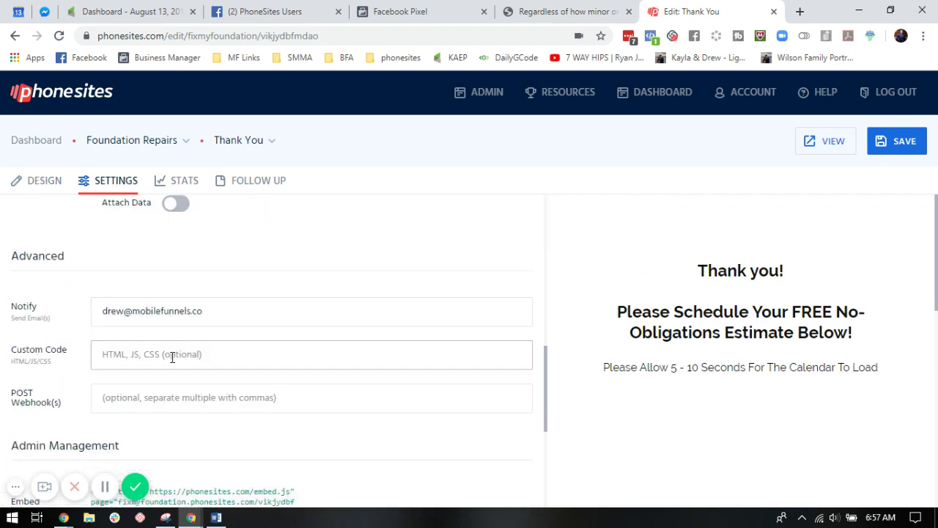
Remove the URL mistakenly pasted into Custom Code, leaving the field empty
right_click(168, 357)
click(281, 228)
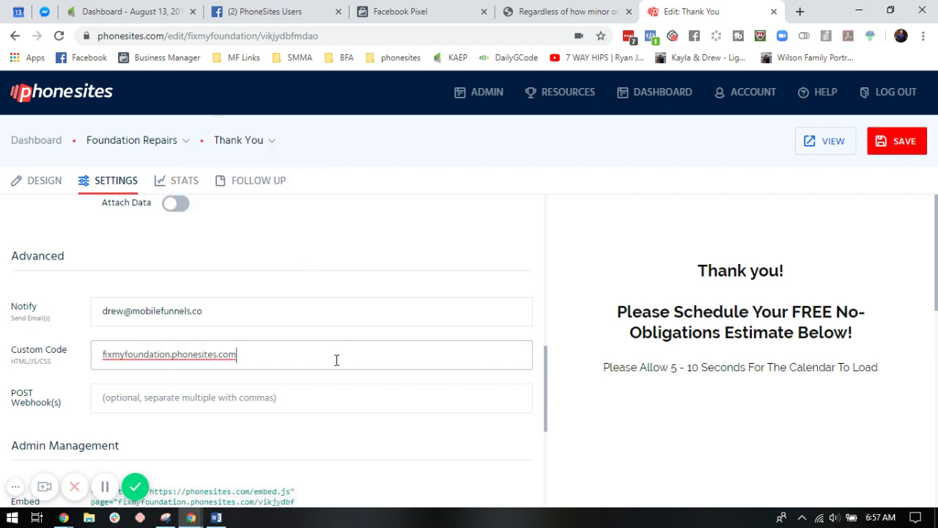
drag(237, 356, 103, 356)
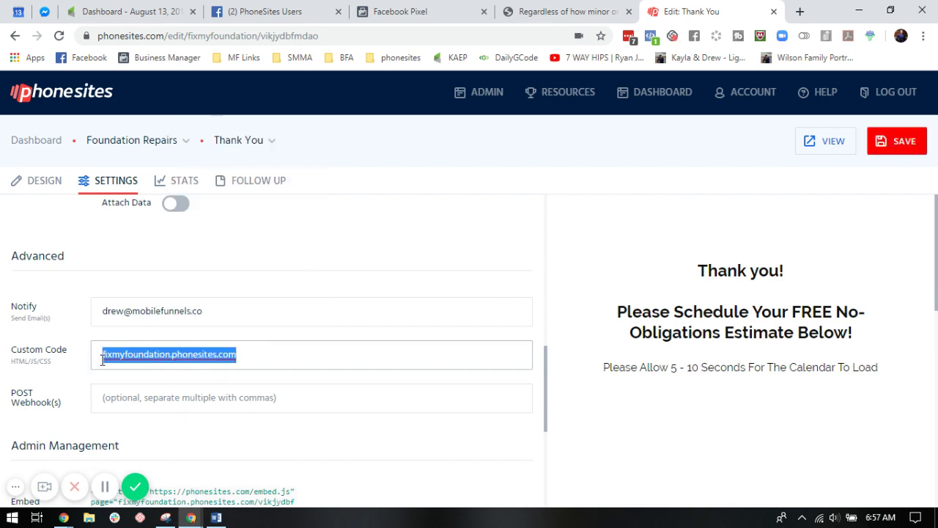
key(BackSpace)
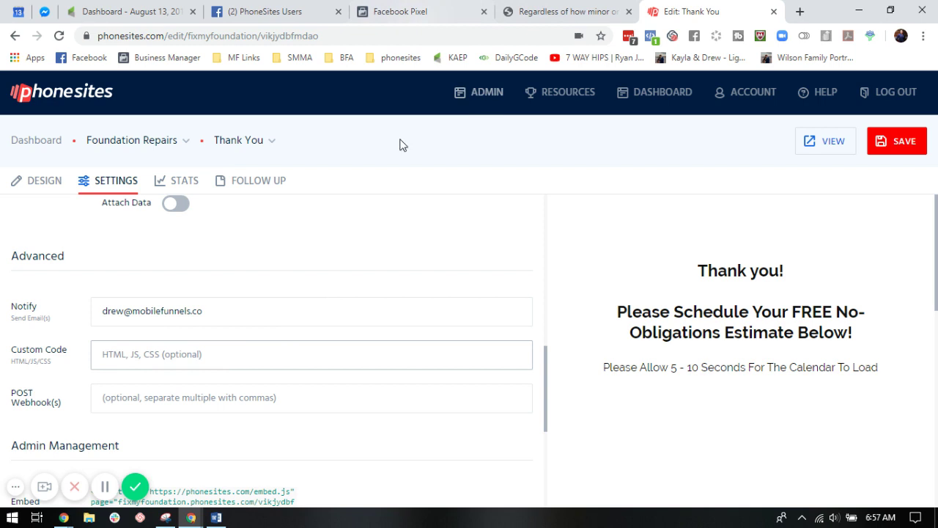